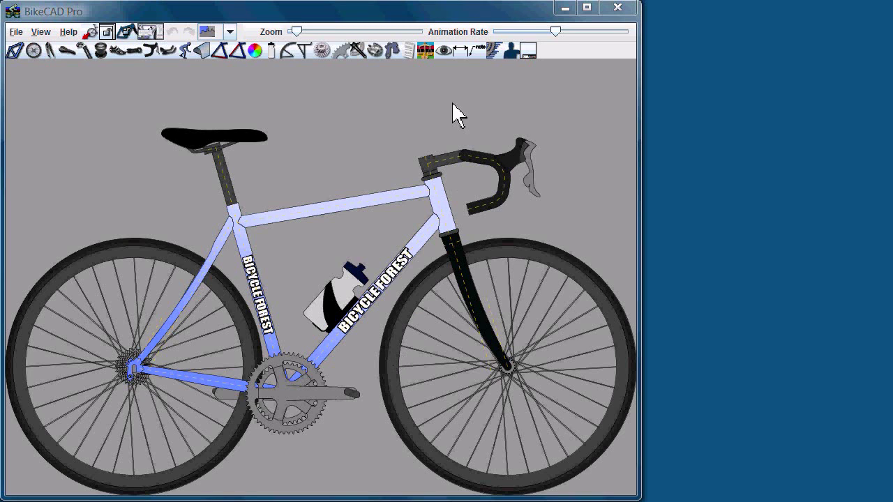
- Open the dimension settings and display handlebar drop (top of bars), handlebar height off ground and handlebar to seat tube axis
left_click(462, 50)
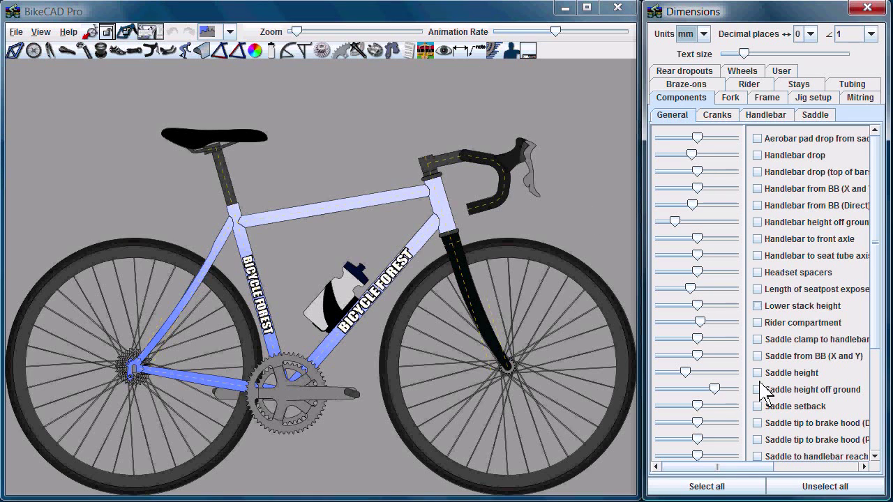
left_click(707, 488)
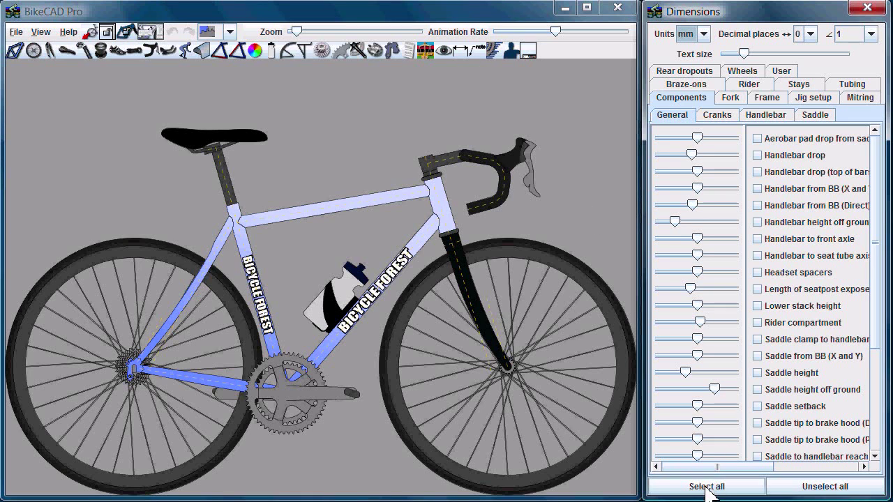
left_click(766, 173)
left_click(759, 222)
left_click(758, 255)
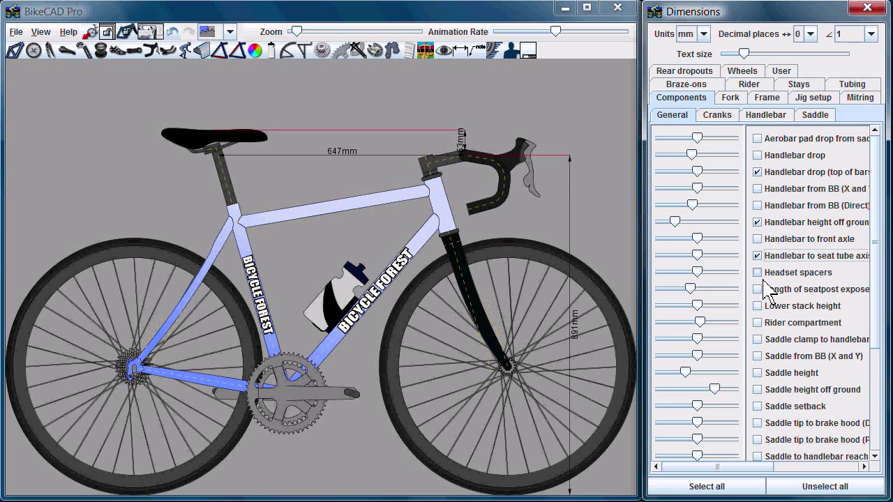
- Display the general component dimensions for saddle clamp to handlebar, saddle height off ground and the second saddle tip to brake hood option
left_click(758, 339)
left_click(757, 390)
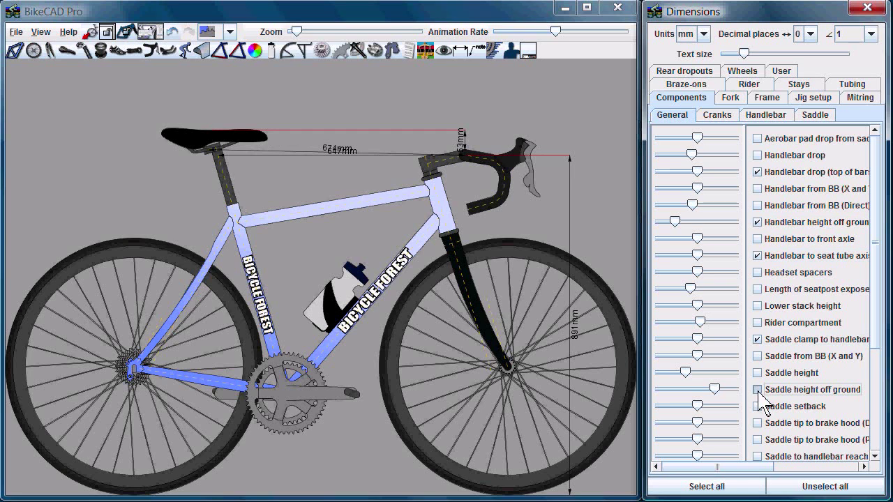
left_click(758, 440)
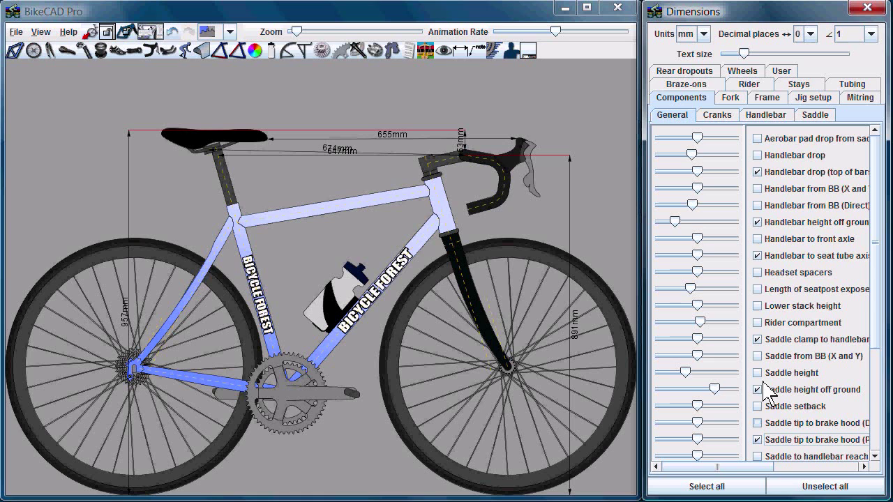
- Display all jig setup dimensions and all frame dimensions on the bike drawing
left_click(810, 99)
left_click(724, 488)
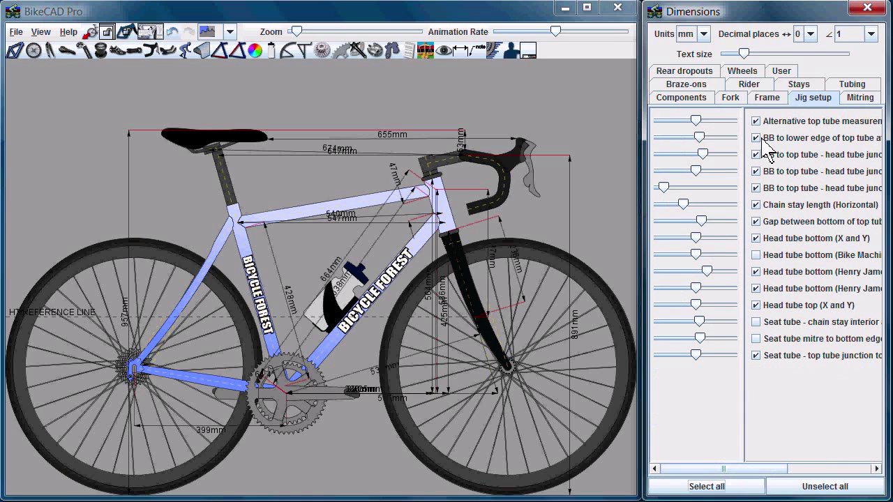
left_click(766, 98)
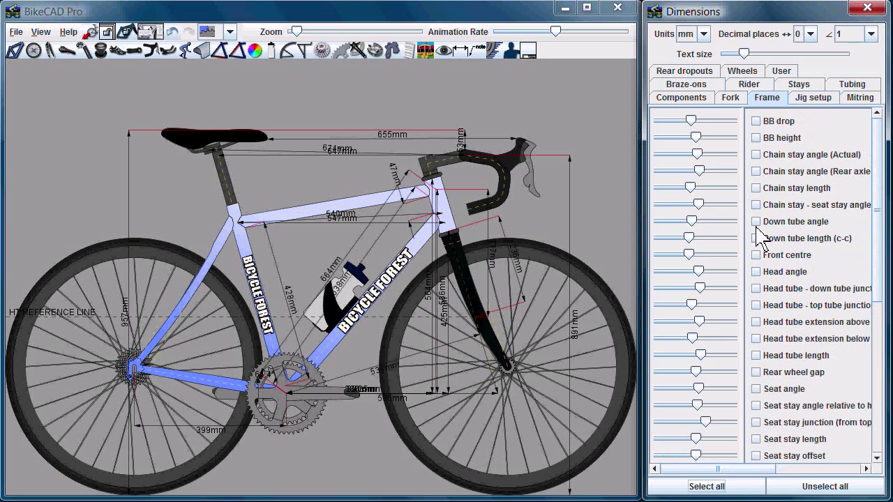
left_click(726, 486)
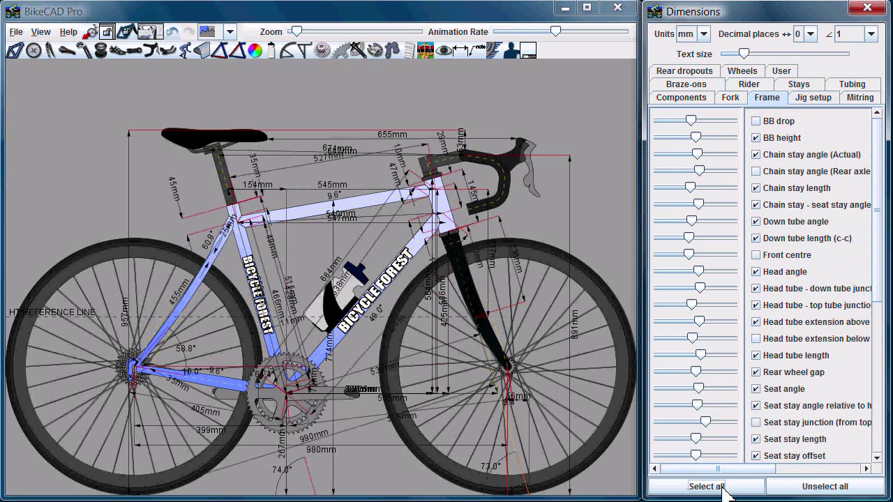
- Hide all frame, jig setup and general component dimensions from the drawing
left_click(809, 488)
left_click(813, 98)
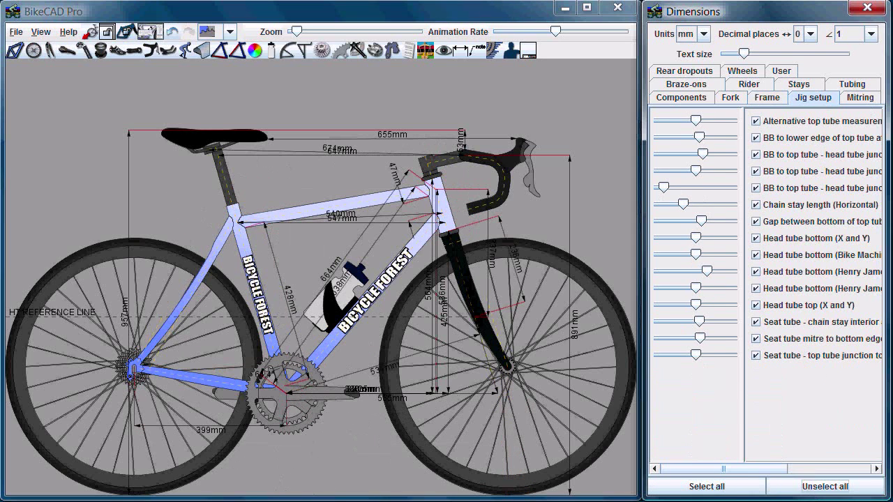
left_click(807, 487)
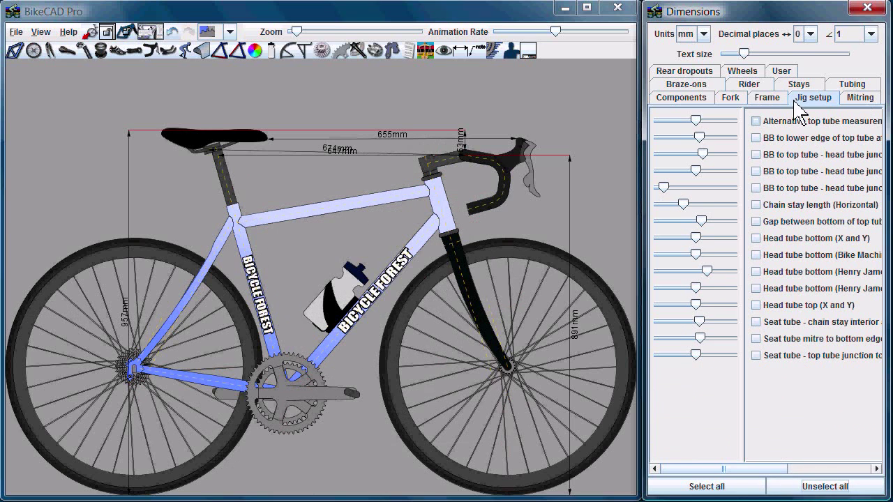
left_click(677, 99)
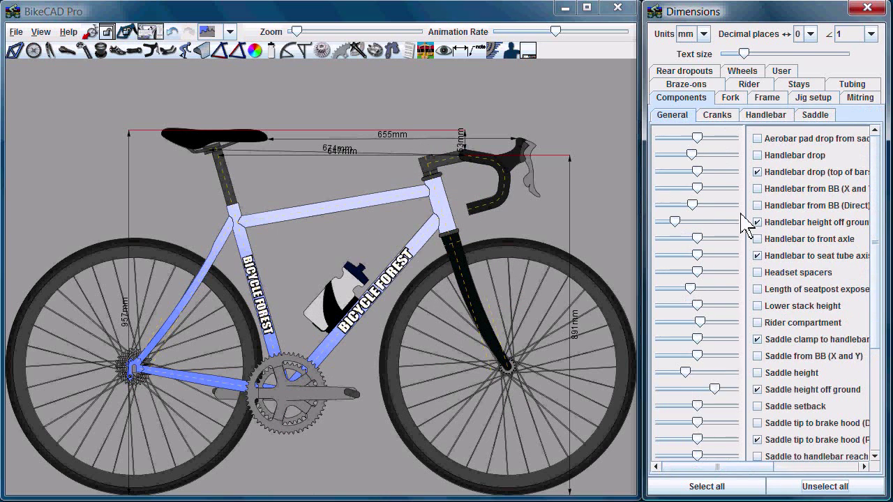
left_click(807, 487)
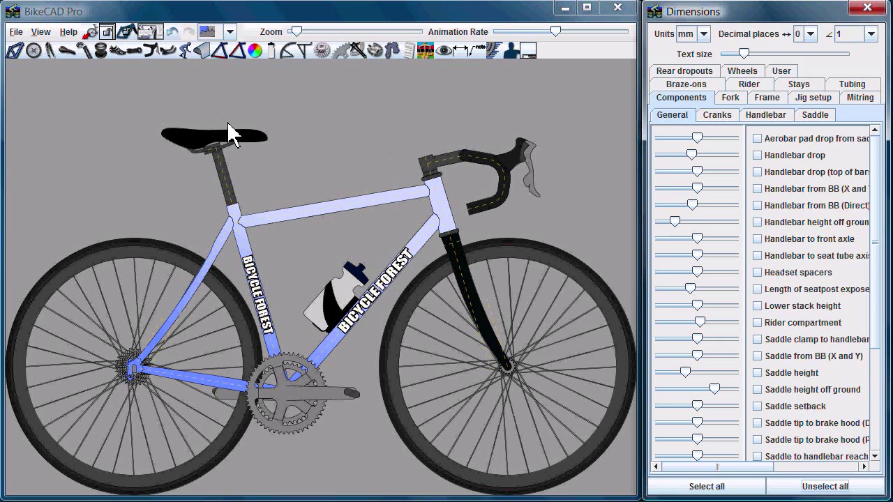
- Draw a direct linear dimension from the back of the saddle to the top of the brake hood
right_click(167, 146)
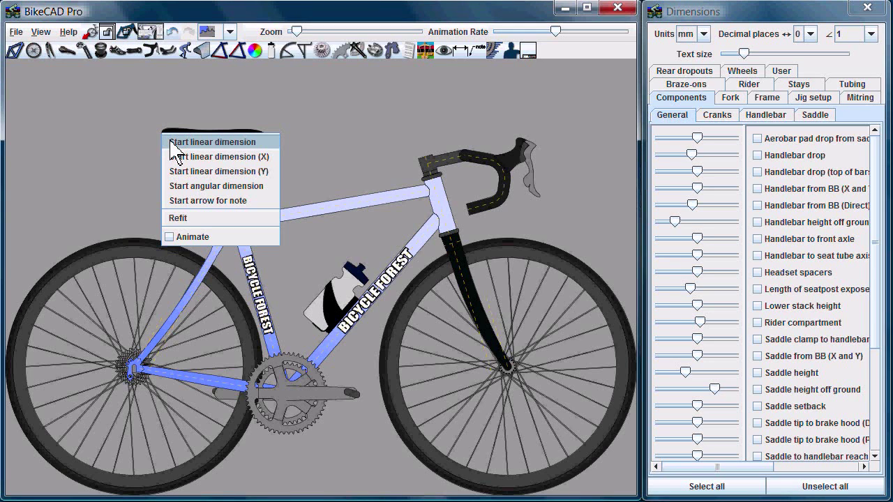
left_click(170, 142)
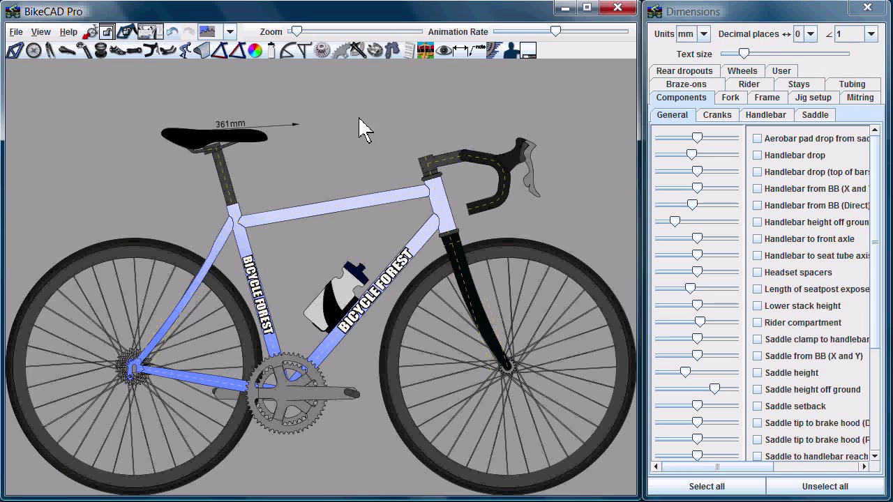
right_click(517, 140)
left_click(532, 179)
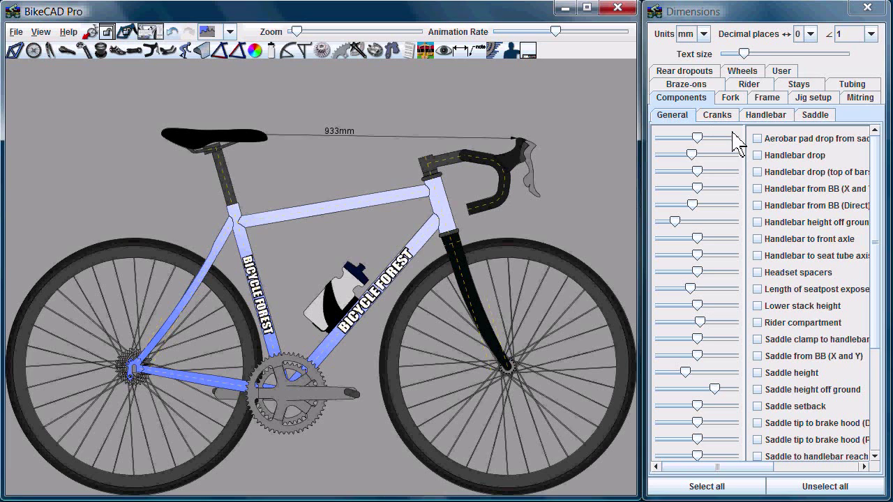
- Save the new linear dimension as a user dimension named "Back of saddle to brake hood"
right_click(545, 112)
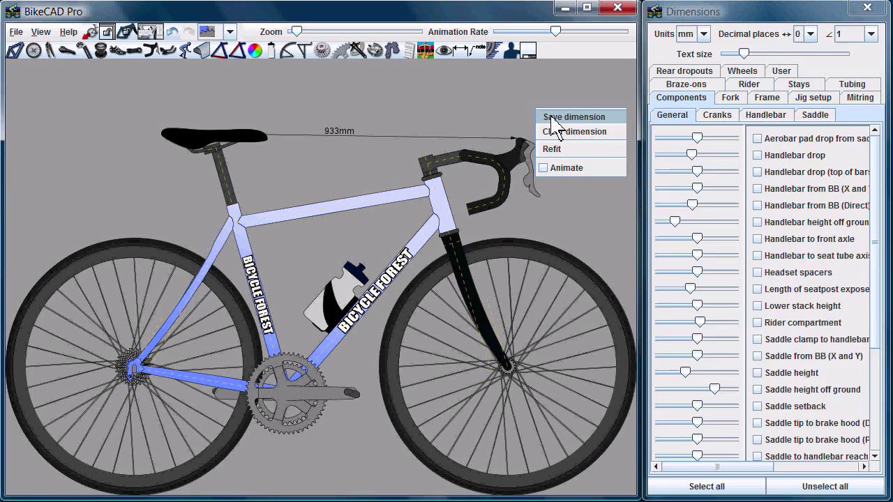
left_click(552, 116)
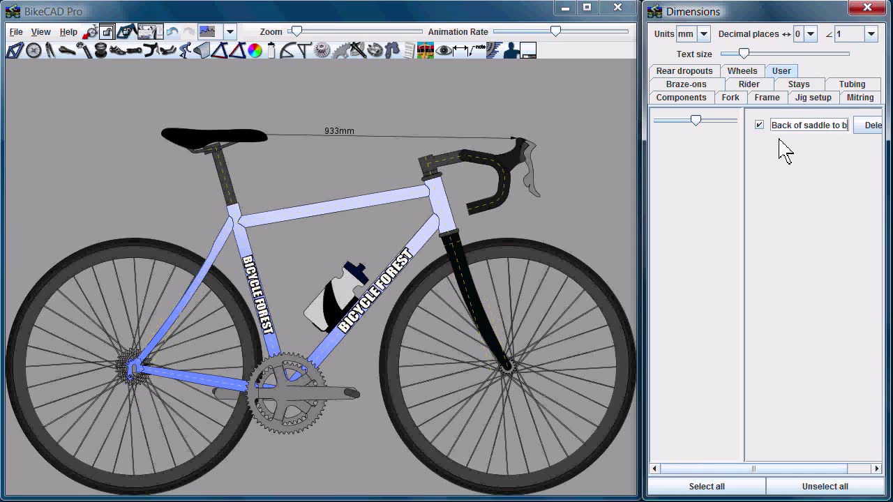
type("rake hood")
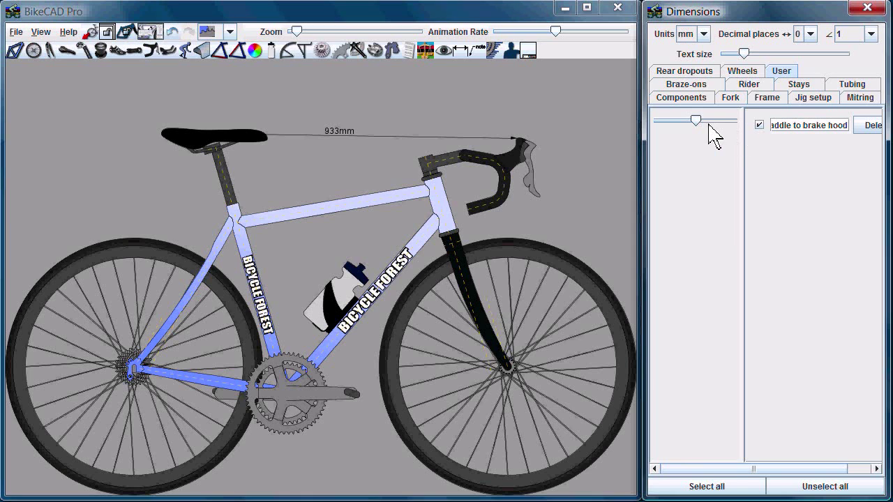
- Offset the direct saddle-to-brake-hood dimension line above the bike, then hide that dimension
left_click_drag(698, 120, 700, 120)
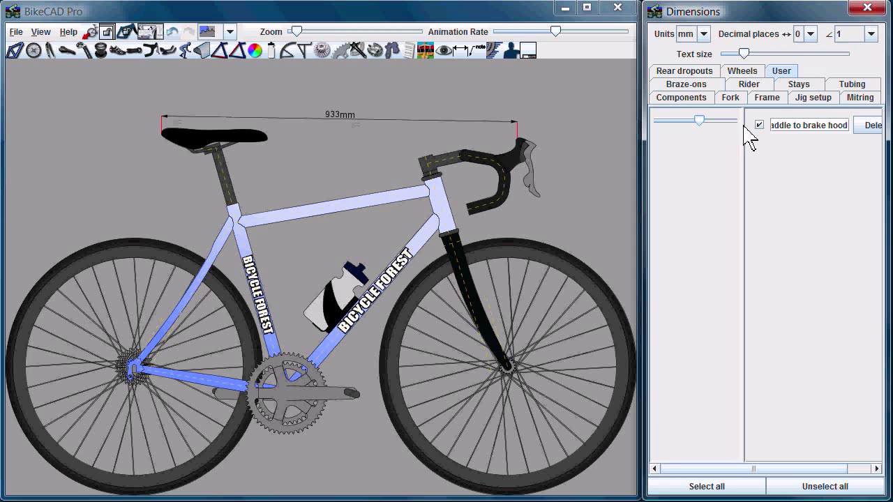
left_click(759, 125)
left_click(760, 125)
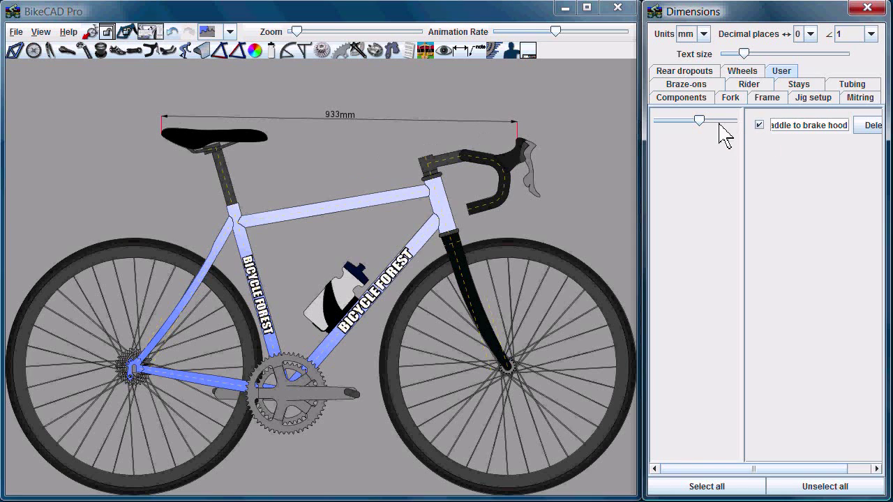
mouse_move(699, 120)
left_mouse_down()
mouse_move(707, 120)
mouse_move(692, 122)
mouse_move(701, 120)
left_mouse_up()
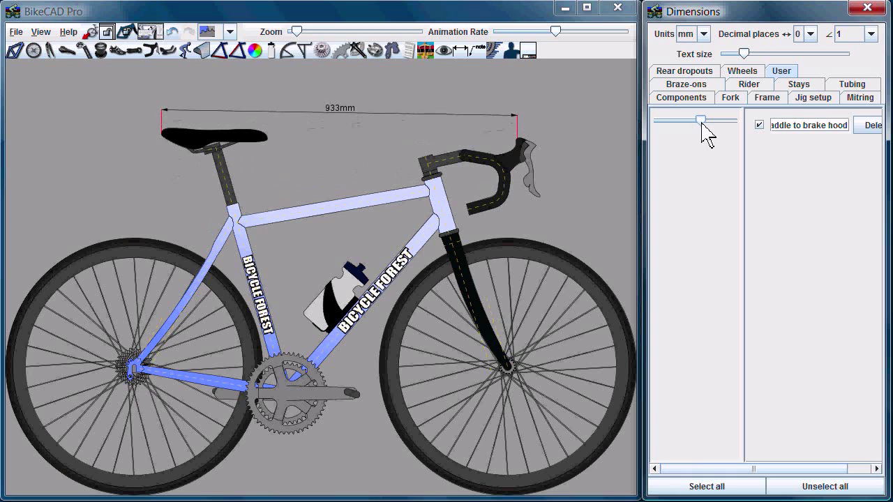
left_click(759, 125)
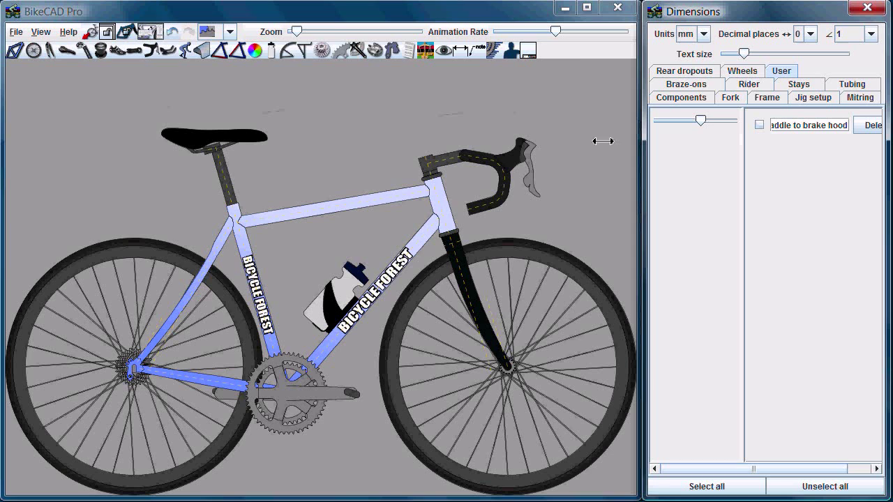
- Draw a horizontal (X) linear dimension from the back of the saddle to the top of the brake hood
right_click(161, 134)
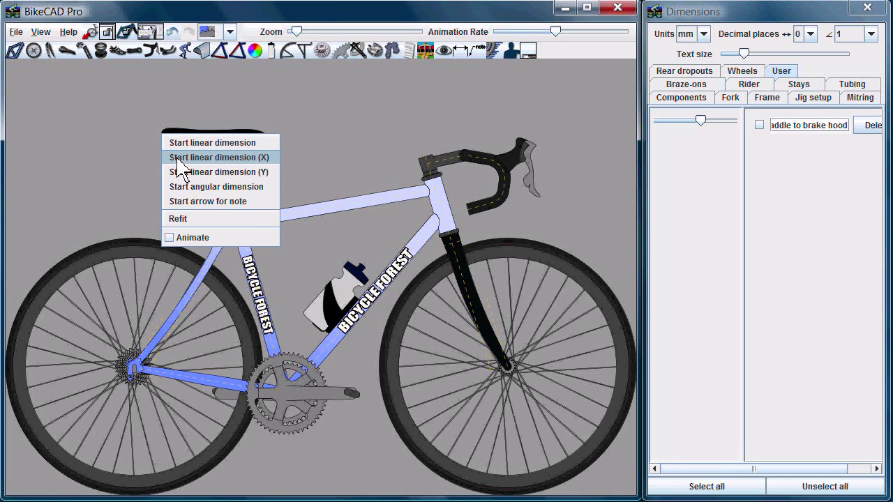
left_click(178, 157)
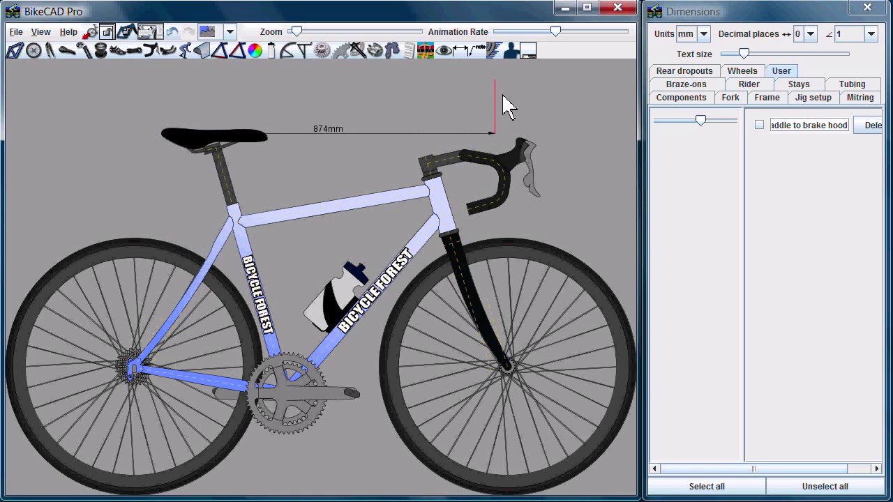
left_click(437, 241)
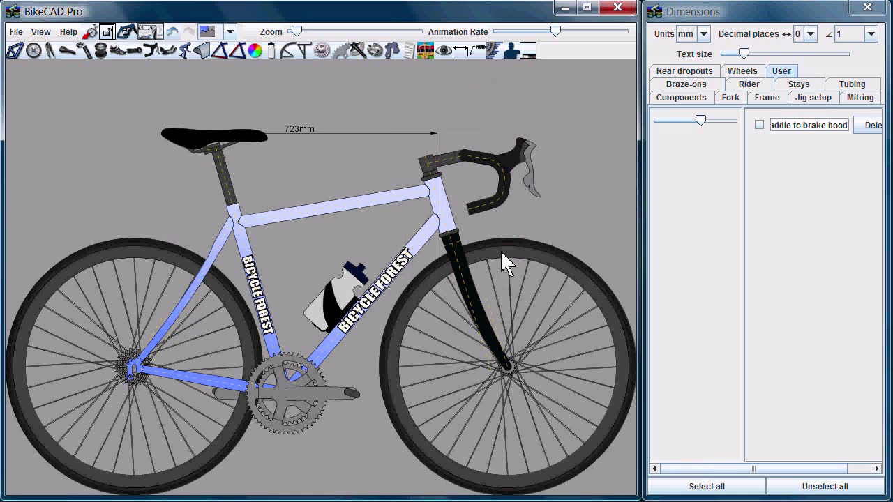
right_click(519, 138)
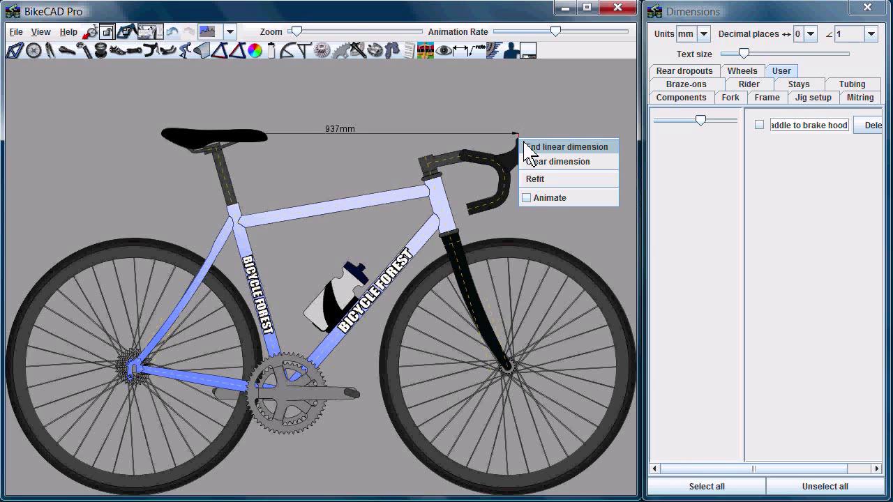
left_click(528, 147)
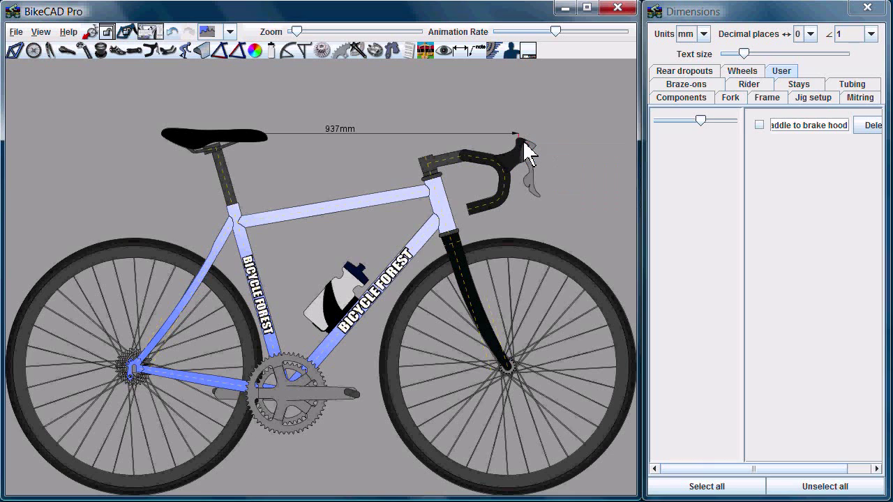
- Save the horizontal dimension as "Back of saddle to brake hood X" and offset its line above the saddle
right_click(579, 134)
left_click(608, 144)
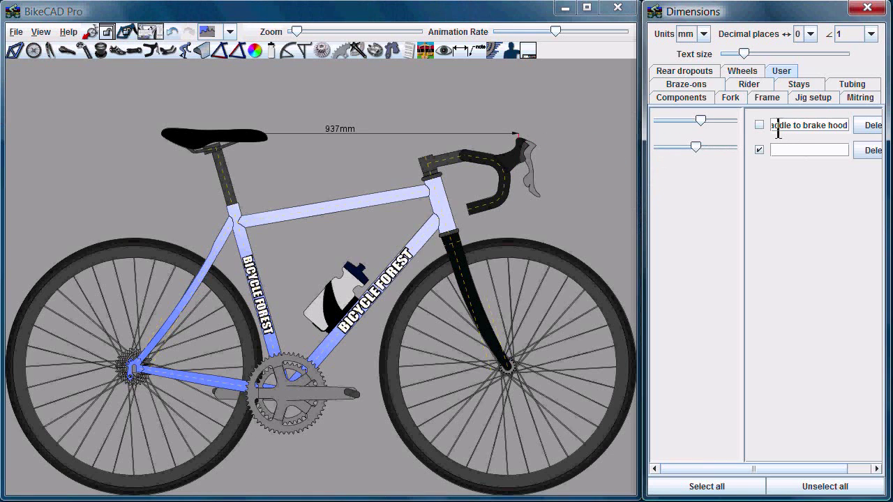
left_click_drag(837, 127, 734, 125)
key("ctrl+c")
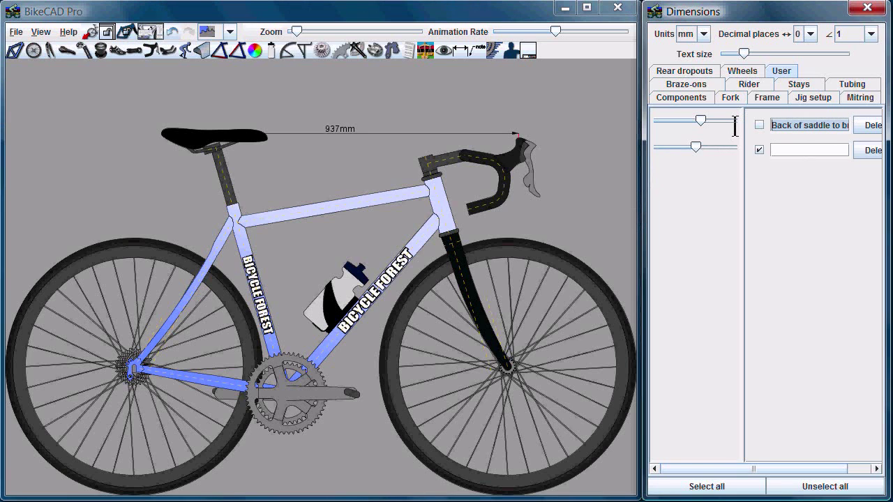
left_click(794, 150)
key("ctrl+v")
type("d")
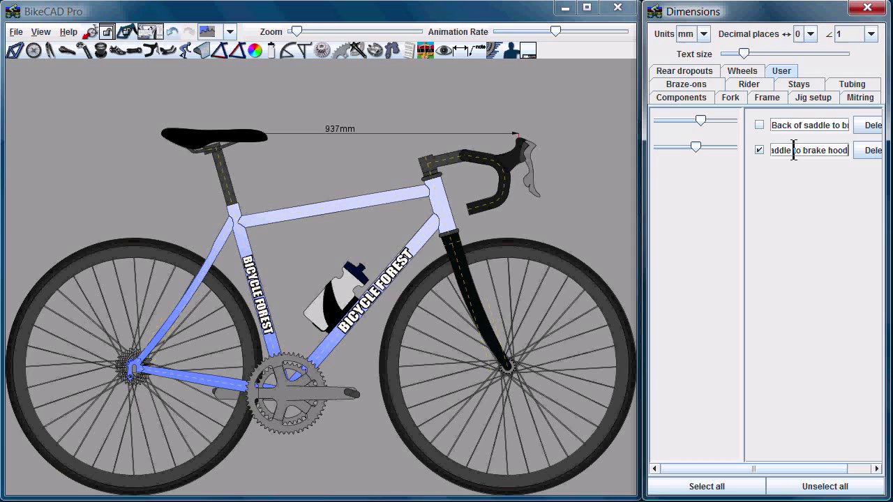
type(" X")
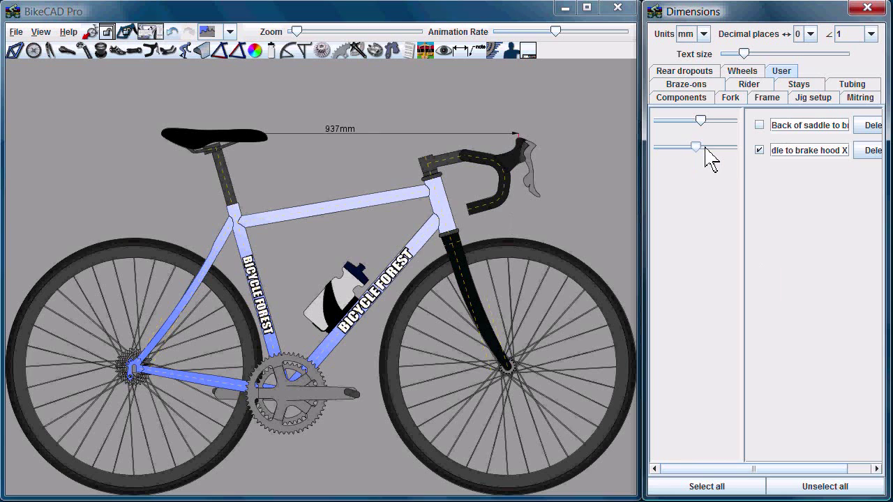
left_click_drag(697, 147, 703, 148)
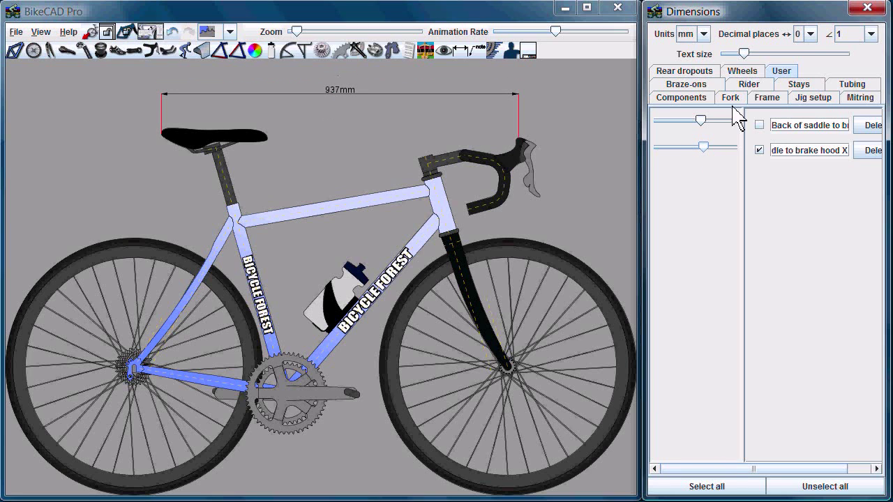
- Enlarge the dimension text moderately and set linear dimensions to 2 decimal places
left_click(761, 56)
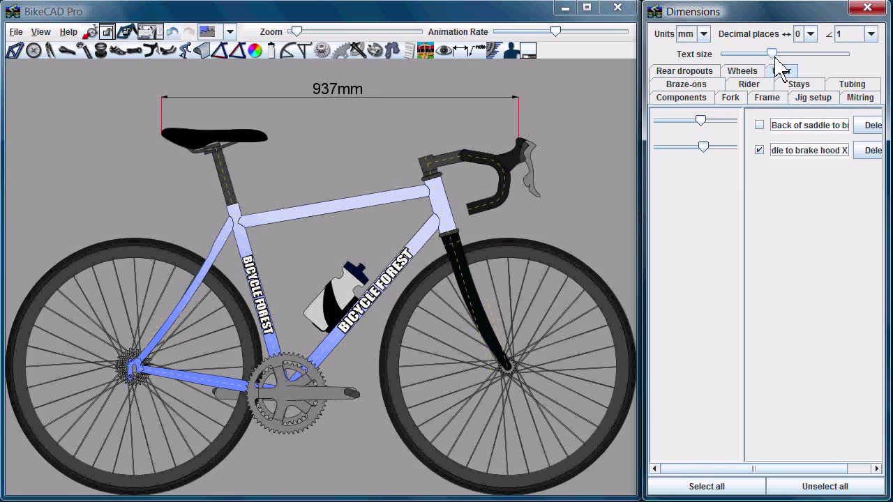
left_click(757, 59)
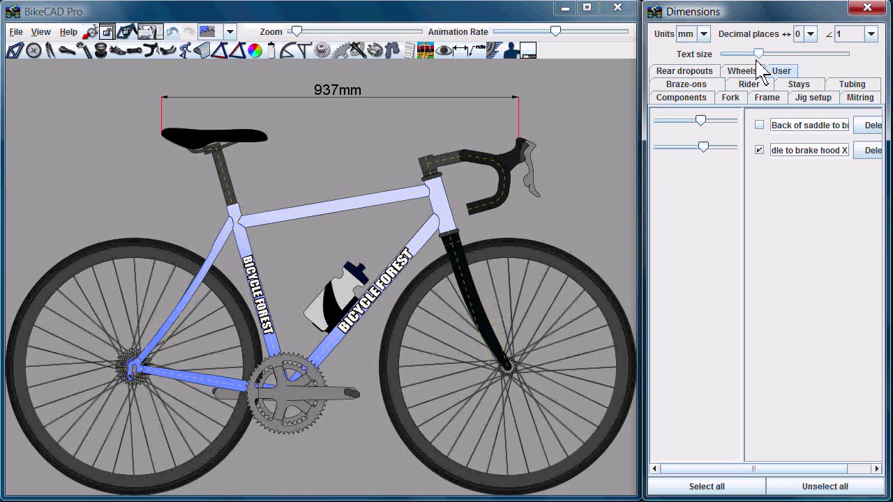
left_click(810, 34)
left_click(801, 74)
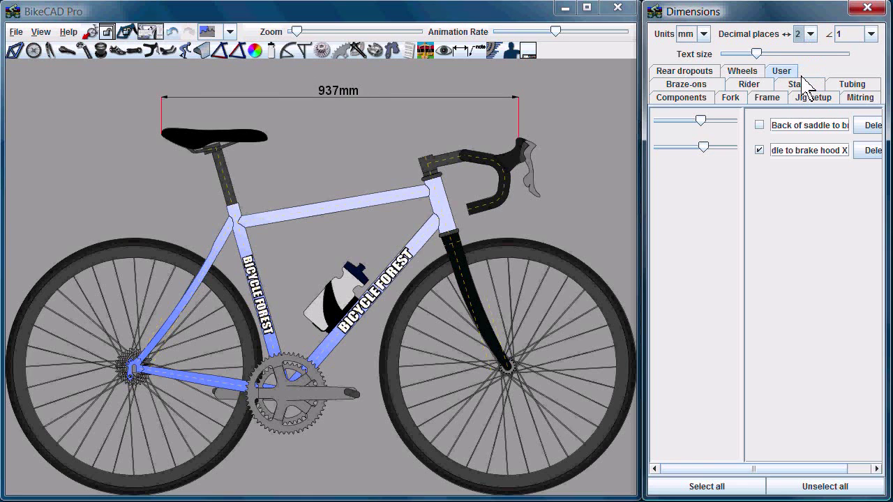
- Switch the dimension units to inches and back to millimetres
left_click(704, 33)
left_click(701, 48)
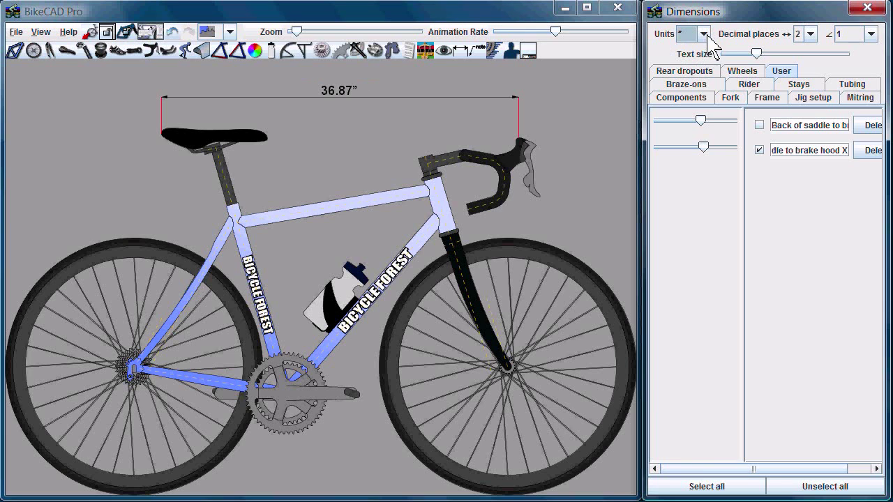
left_click(703, 34)
left_click(701, 63)
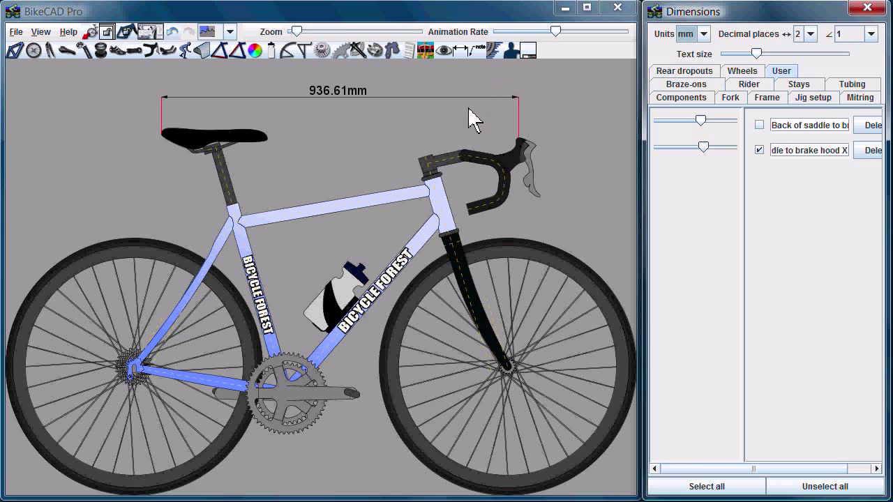
- Draw an angular dimension between the top tube and seat tube, starting at the head tube, with its vertex where the two tubes meet
right_click(440, 201)
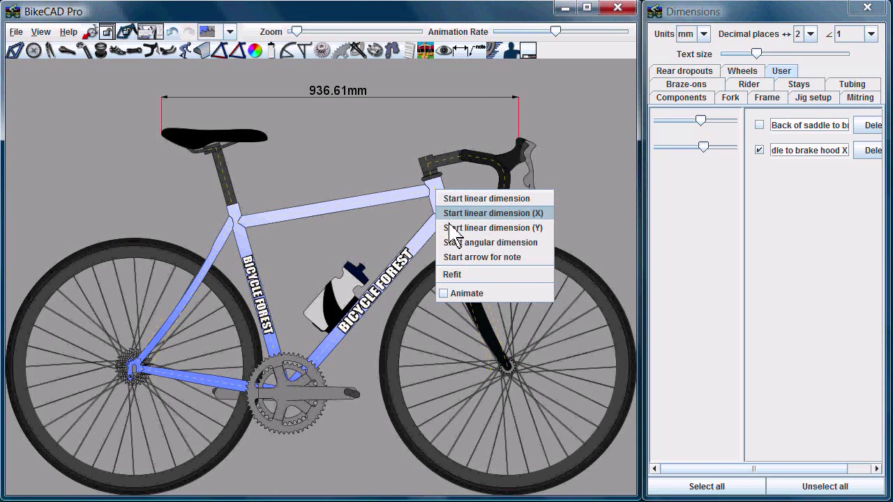
left_click(452, 250)
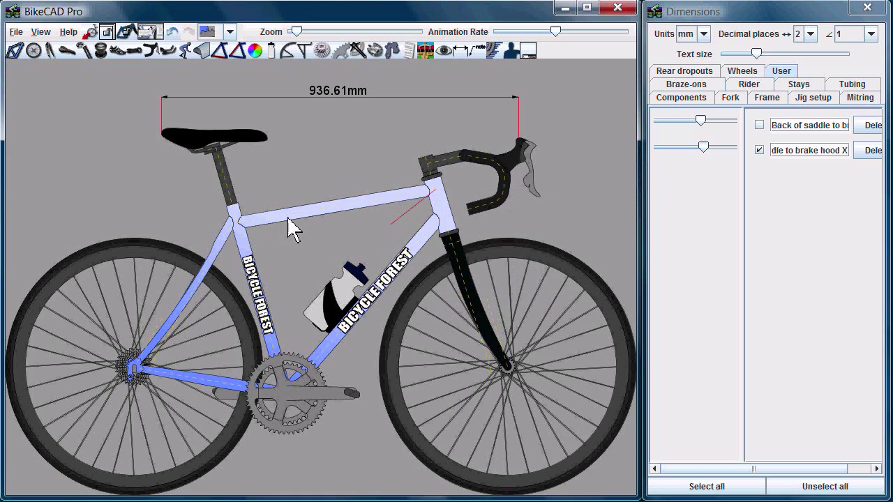
right_click(238, 224)
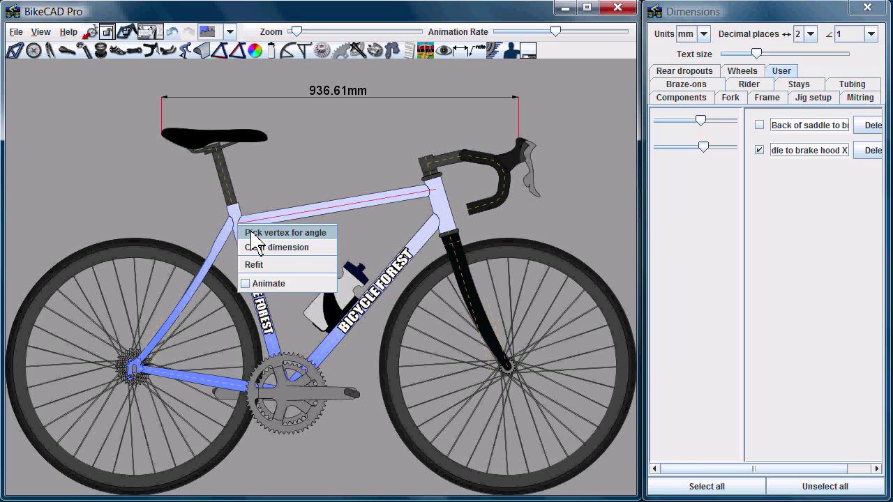
left_click(252, 233)
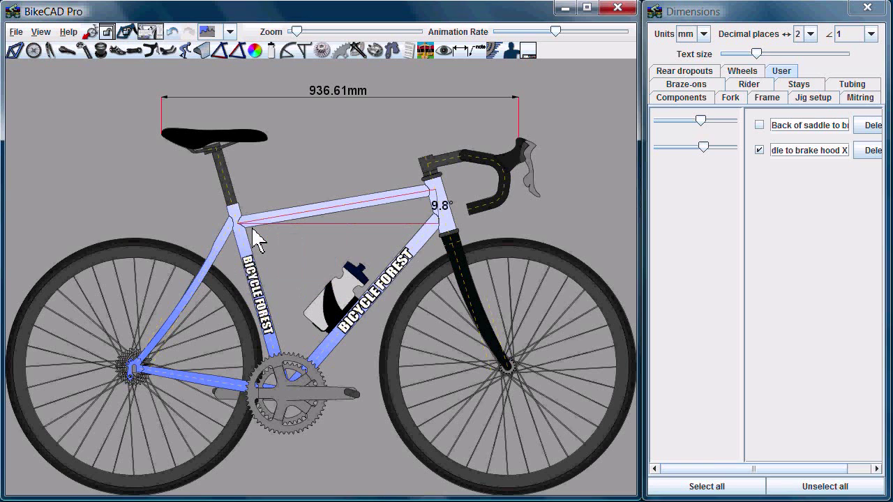
right_click(266, 324)
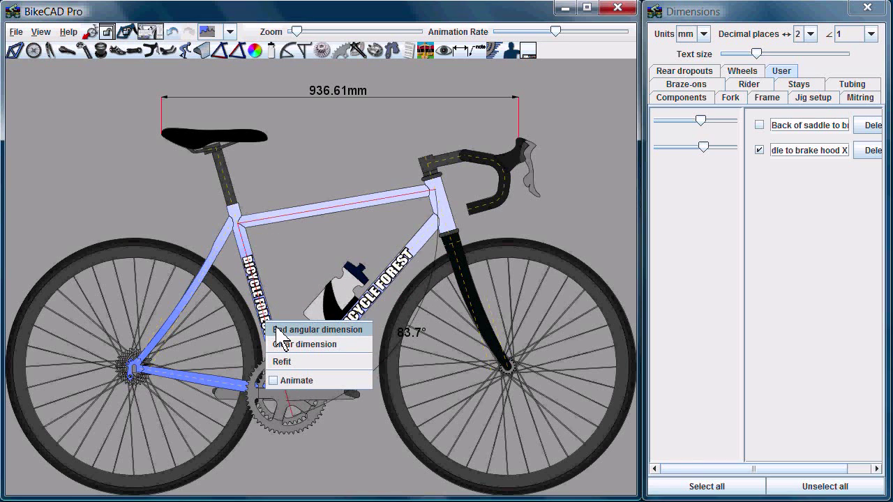
left_click(277, 330)
- Save the angular dimension between the top tube and seat tube, and move its arc slightly farther from the vertex
right_click(307, 249)
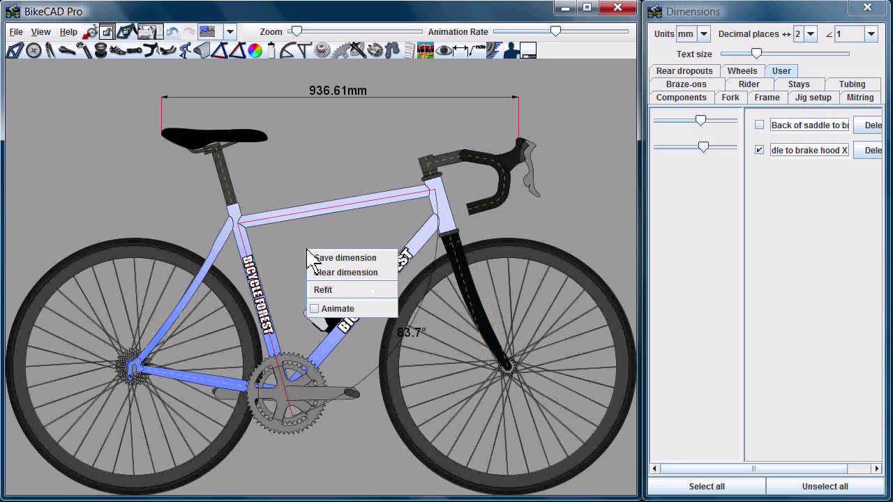
left_click(327, 257)
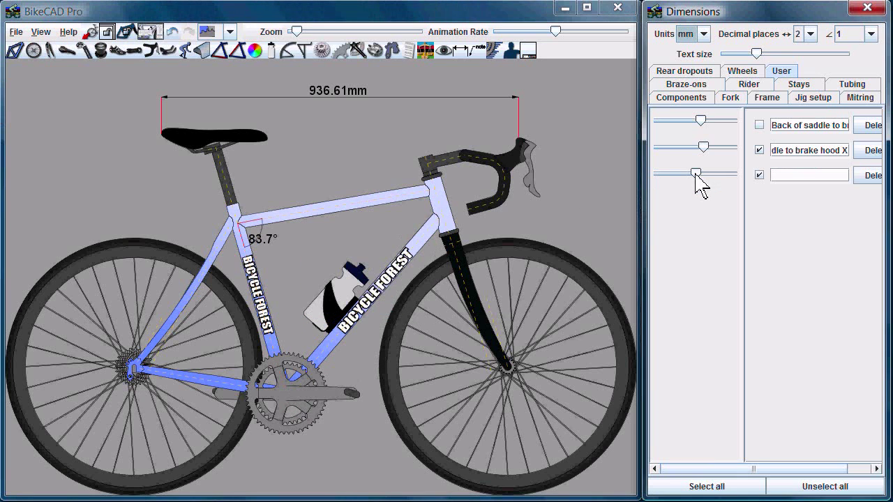
mouse_move(697, 174)
left_mouse_down()
mouse_move(710, 175)
mouse_move(700, 174)
left_mouse_up()
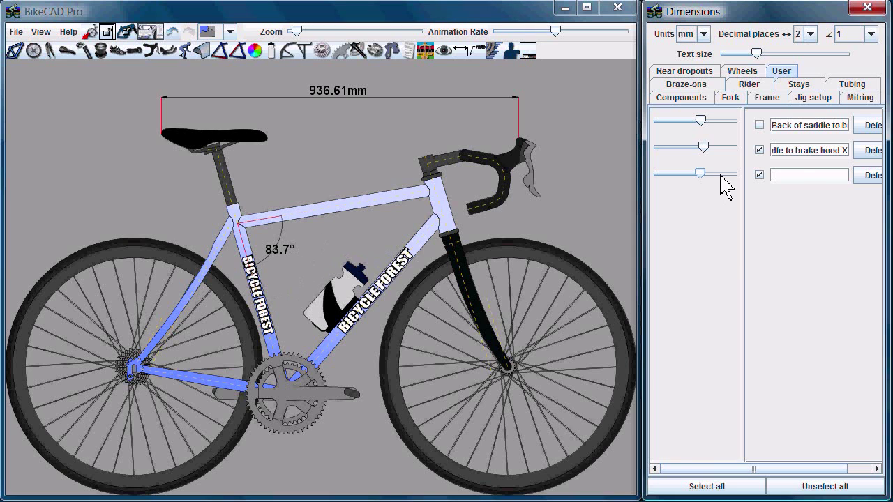